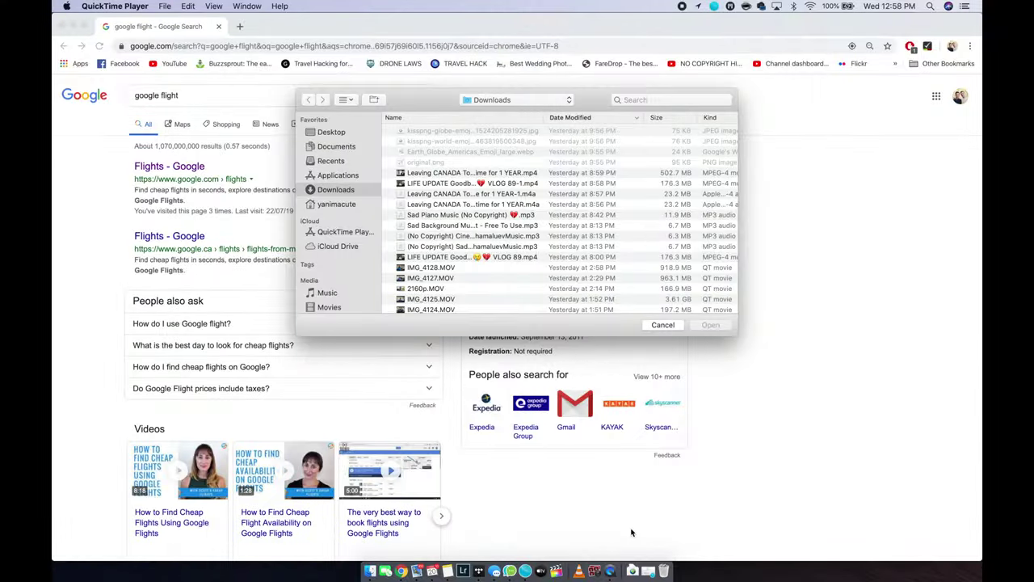
Step: Return to the browser, open Google Flights and set the departure city to Manila, Philippines
{"action": "left_click", "coordinate": [814, 388]}
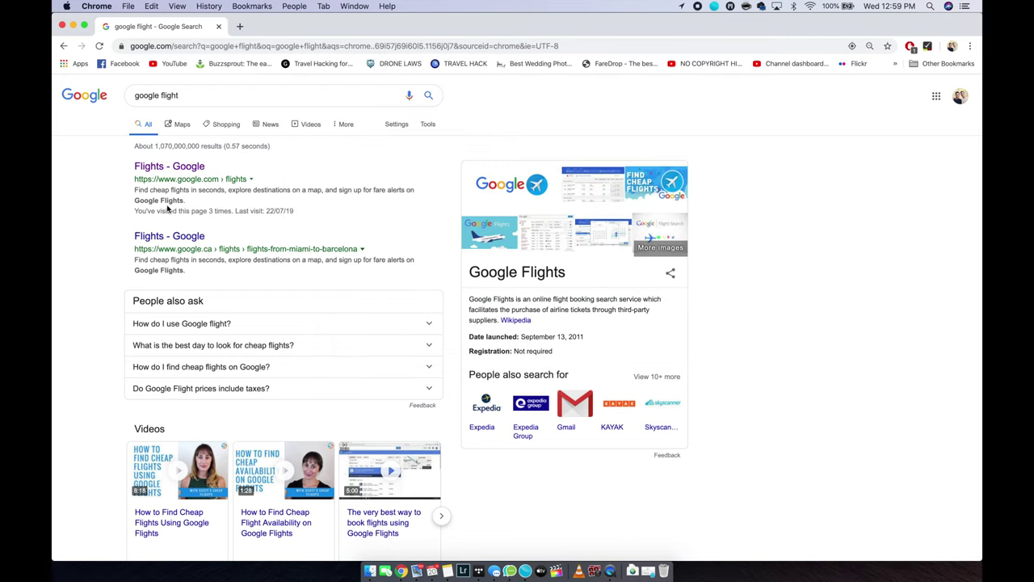
{"action": "left_click", "coordinate": [186, 177]}
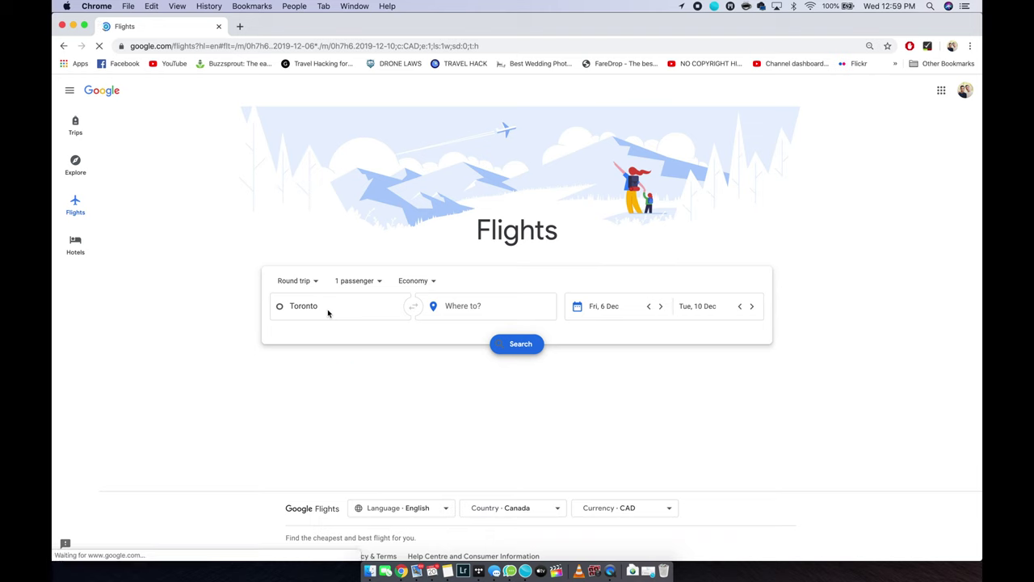
{"action": "left_click", "coordinate": [328, 312]}
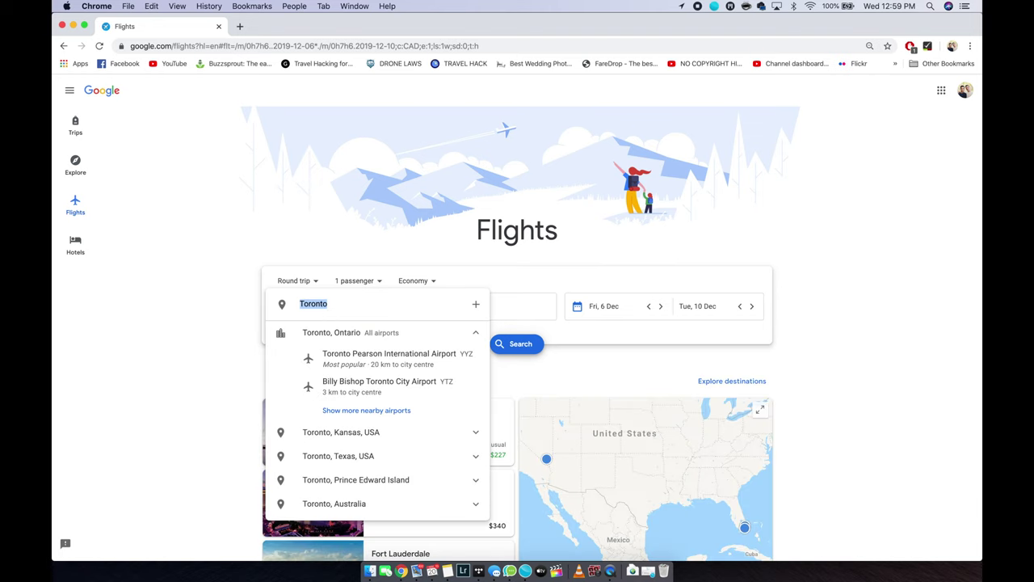
{"action": "type", "text": "Manl"}
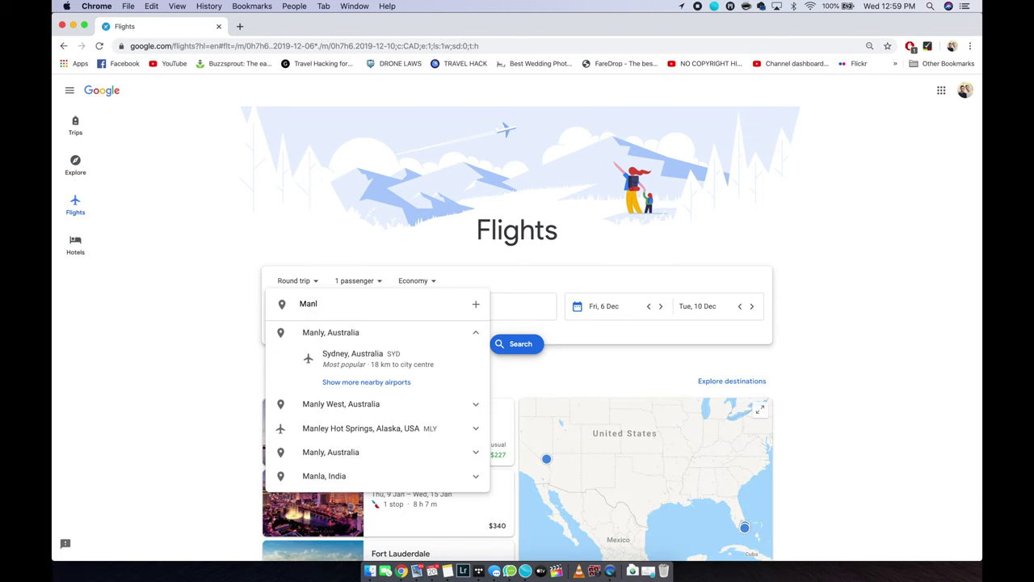
{"action": "key", "text": "BackSpace"}
{"action": "key", "text": "BackSpace"}
{"action": "key", "text": "BackSpace"}
{"action": "type", "text": "anila"}
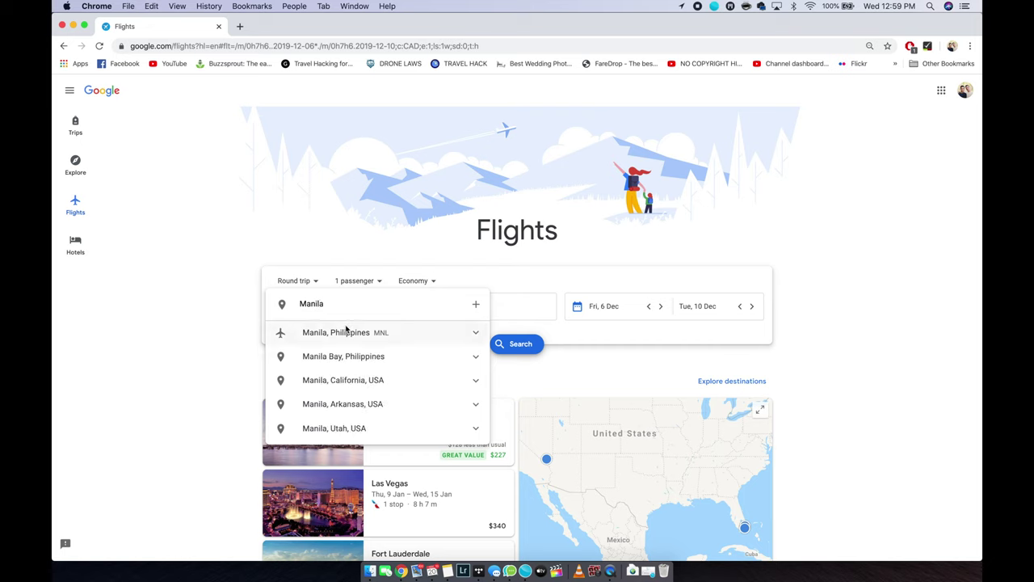
{"action": "left_click", "coordinate": [346, 331]}
Step: Set the destination to Korea and make the trip one-way
{"action": "left_click", "coordinate": [482, 315]}
{"action": "type", "text": "korea"}
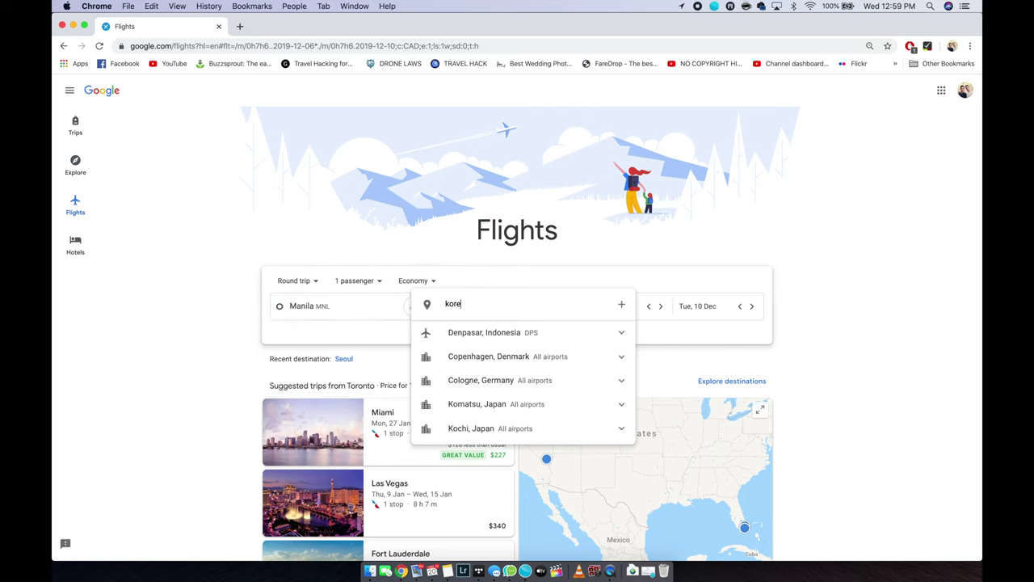
{"action": "left_click", "coordinate": [477, 345]}
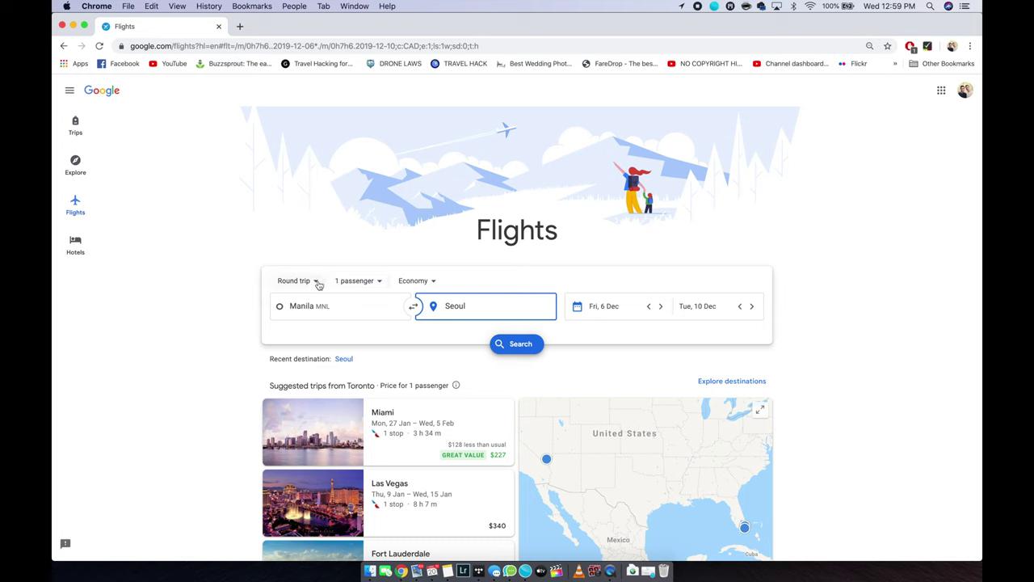
{"action": "left_click", "coordinate": [316, 284]}
{"action": "left_click", "coordinate": [307, 300]}
Step: Browse the departure calendar forward to February
{"action": "left_click", "coordinate": [620, 307]}
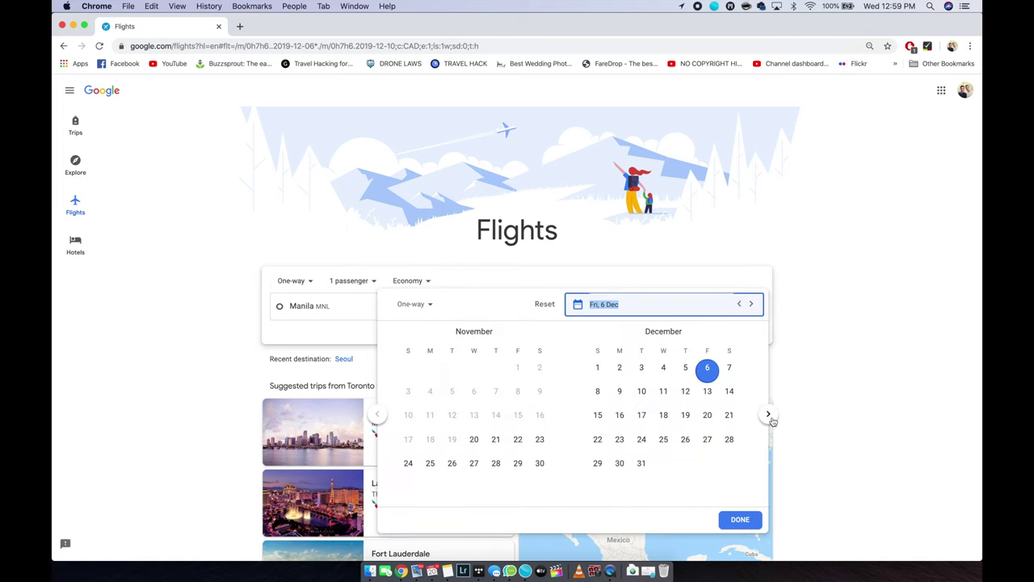
{"action": "left_click", "coordinate": [768, 414]}
{"action": "left_click", "coordinate": [769, 415]}
{"action": "left_click", "coordinate": [768, 414]}
{"action": "left_click", "coordinate": [768, 415]}
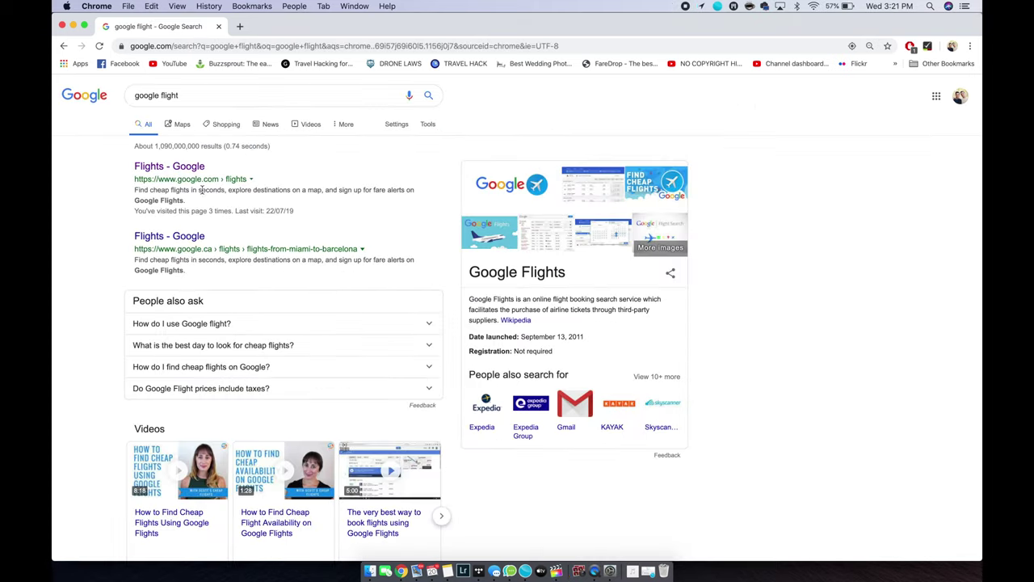
Step: Reopen Google Flights with Toronto, Ontario as origin and no destination
{"action": "left_click", "coordinate": [199, 167]}
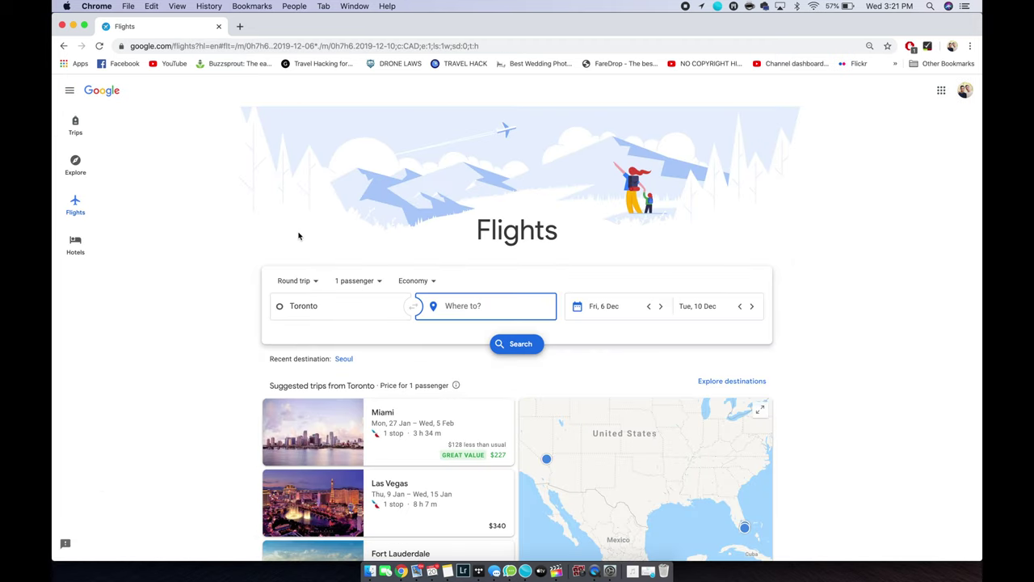
{"action": "left_click", "coordinate": [308, 307]}
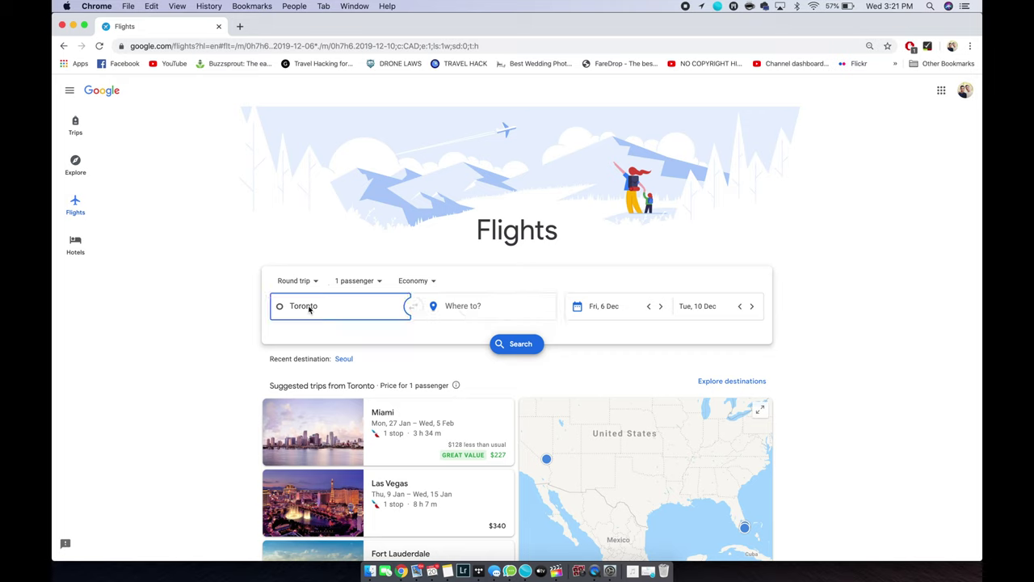
{"action": "left_click", "coordinate": [309, 308]}
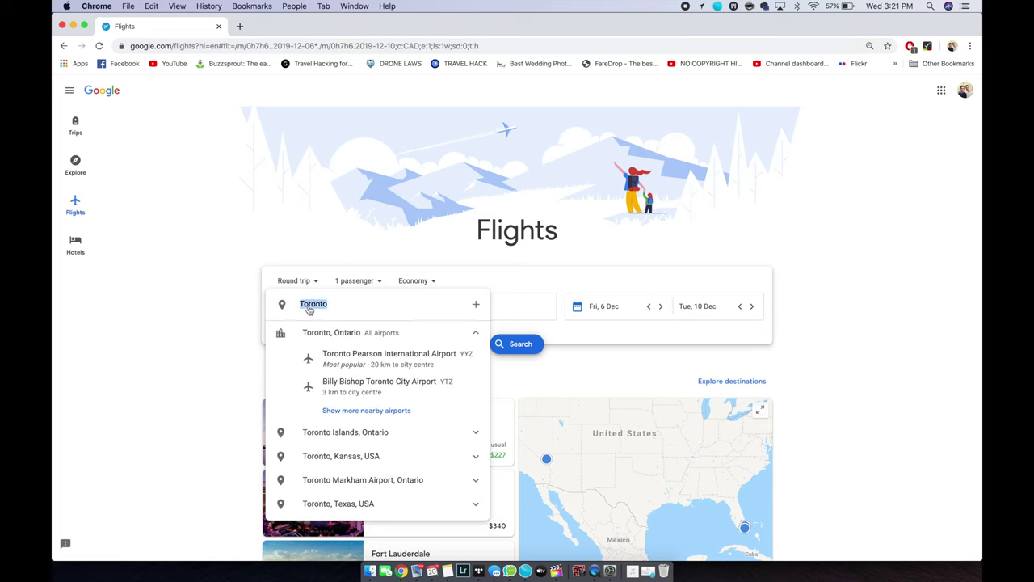
{"action": "left_click", "coordinate": [322, 338]}
{"action": "left_click", "coordinate": [461, 307]}
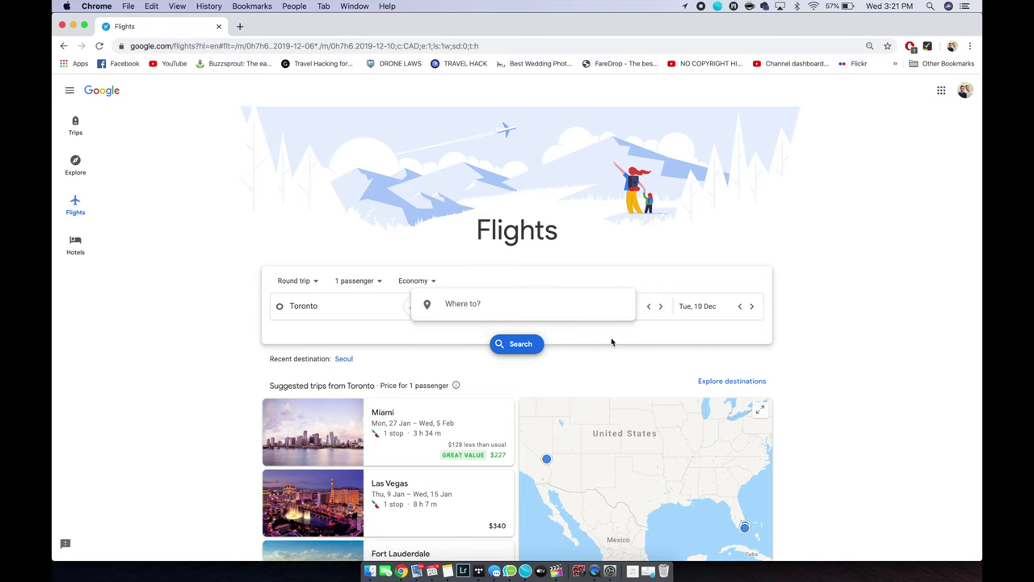
{"action": "key", "text": "Escape"}
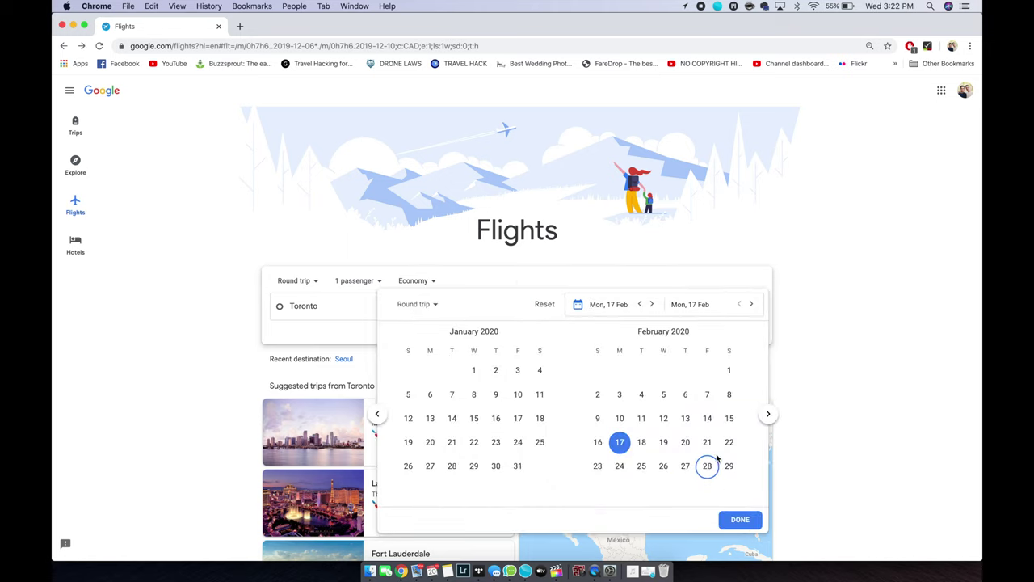
Step: Pick Mon 17 Feb as departure and Sat 29 Feb as return, then confirm
{"action": "left_click", "coordinate": [729, 466]}
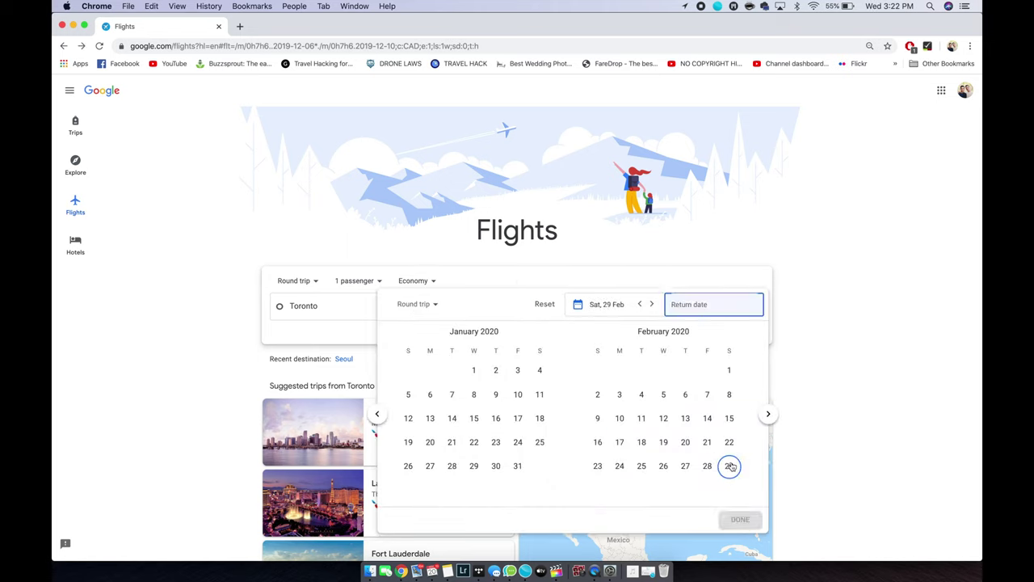
{"action": "left_click", "coordinate": [620, 442]}
{"action": "left_click", "coordinate": [622, 441]}
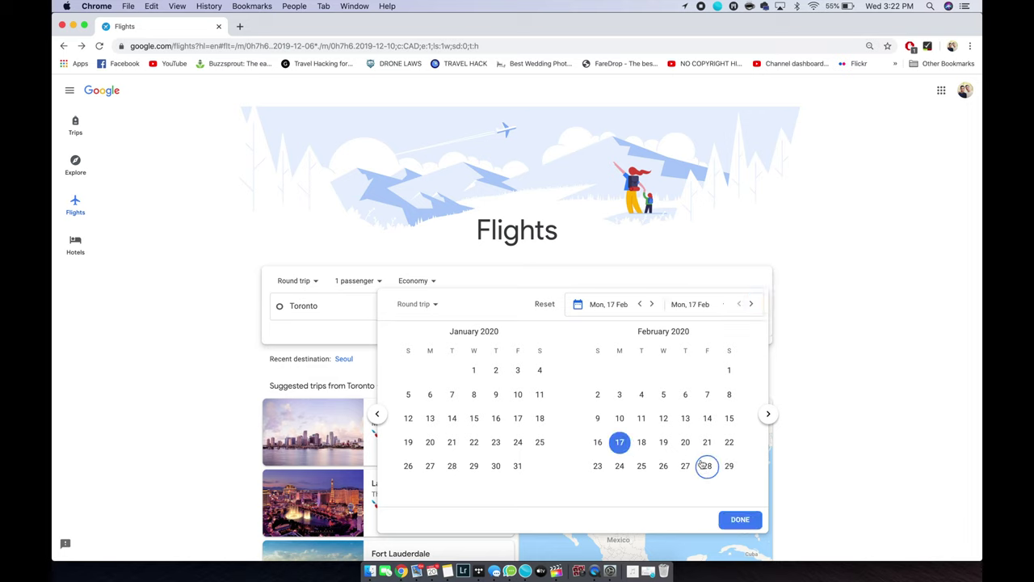
{"action": "left_click", "coordinate": [619, 442]}
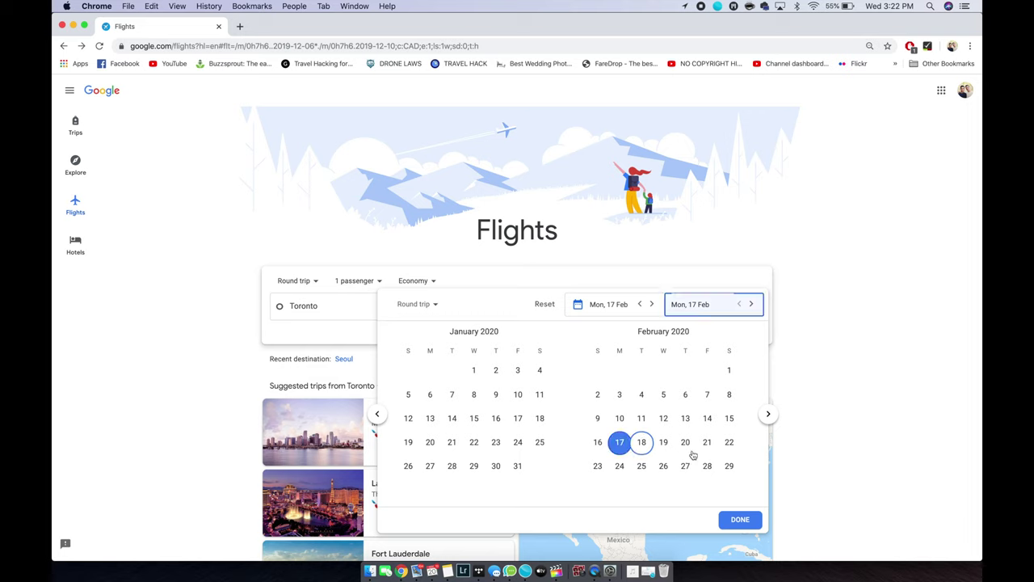
{"action": "left_click", "coordinate": [729, 466]}
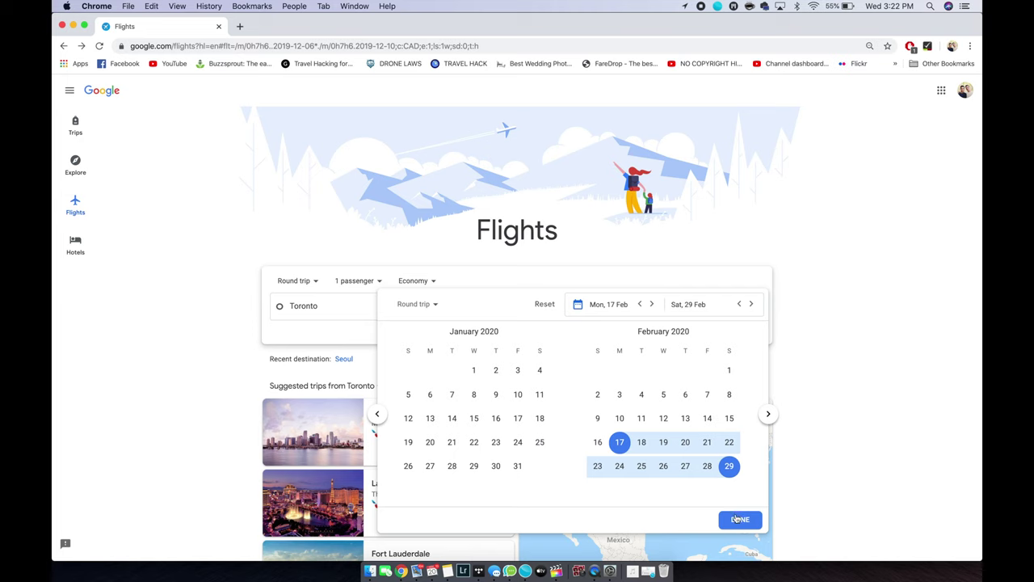
{"action": "left_click", "coordinate": [736, 520]}
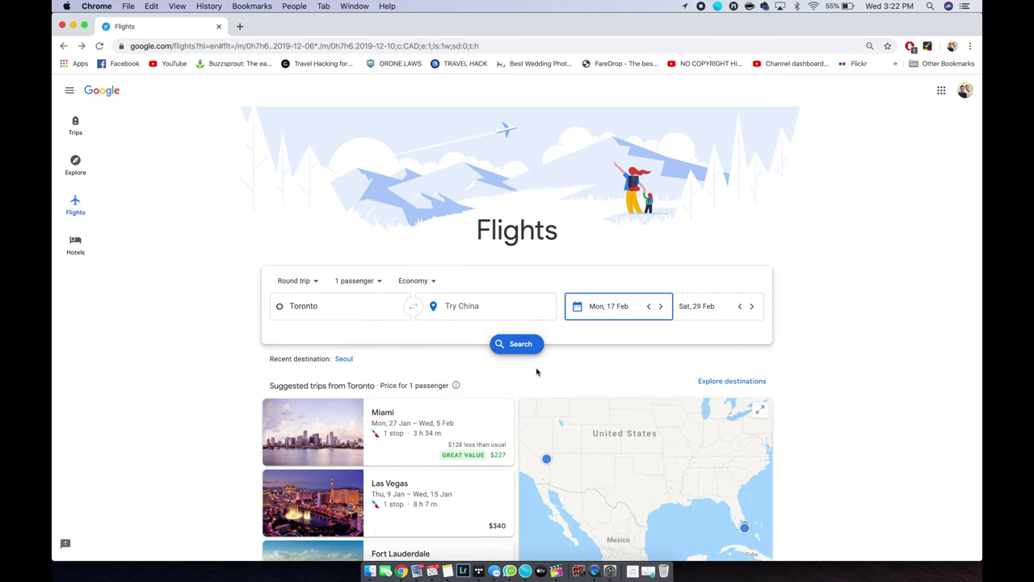
Step: Search destinations from Toronto with no destination set and centre the price map on Europe
{"action": "left_click", "coordinate": [518, 345]}
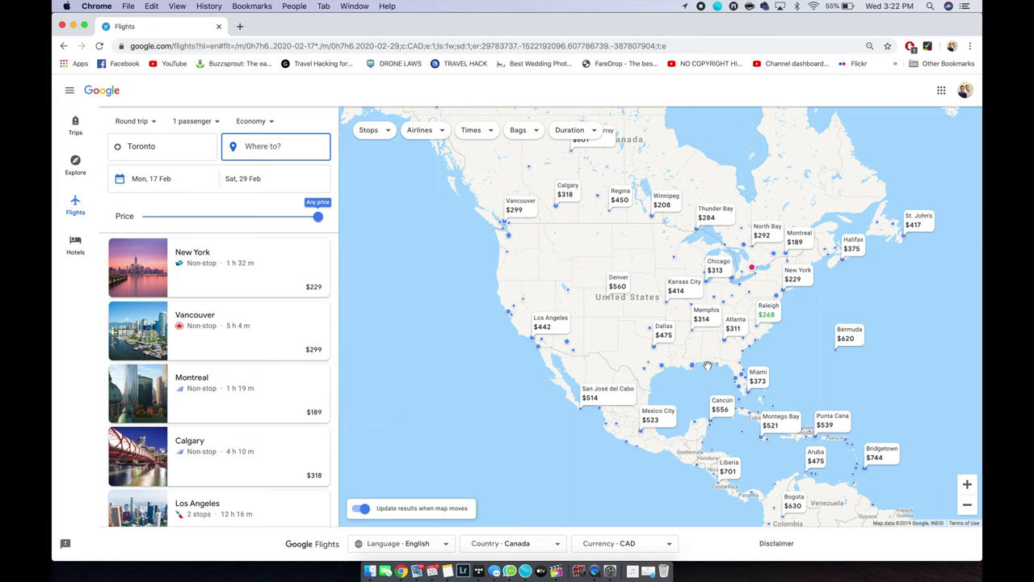
{"action": "left_click_drag", "start_coordinate": [852, 356], "coordinate": [750, 274]}
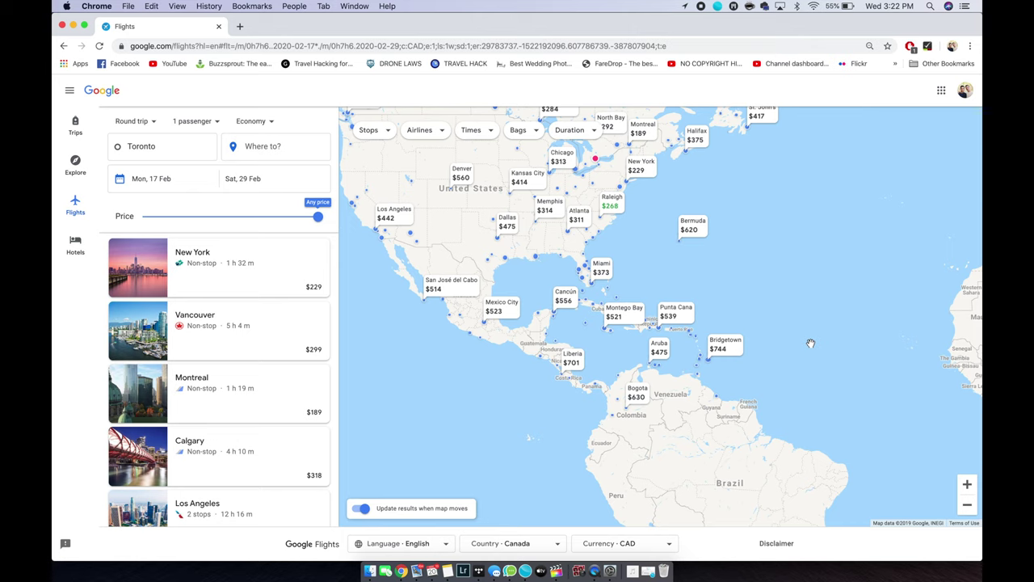
{"action": "left_click_drag", "start_coordinate": [787, 316], "coordinate": [720, 228]}
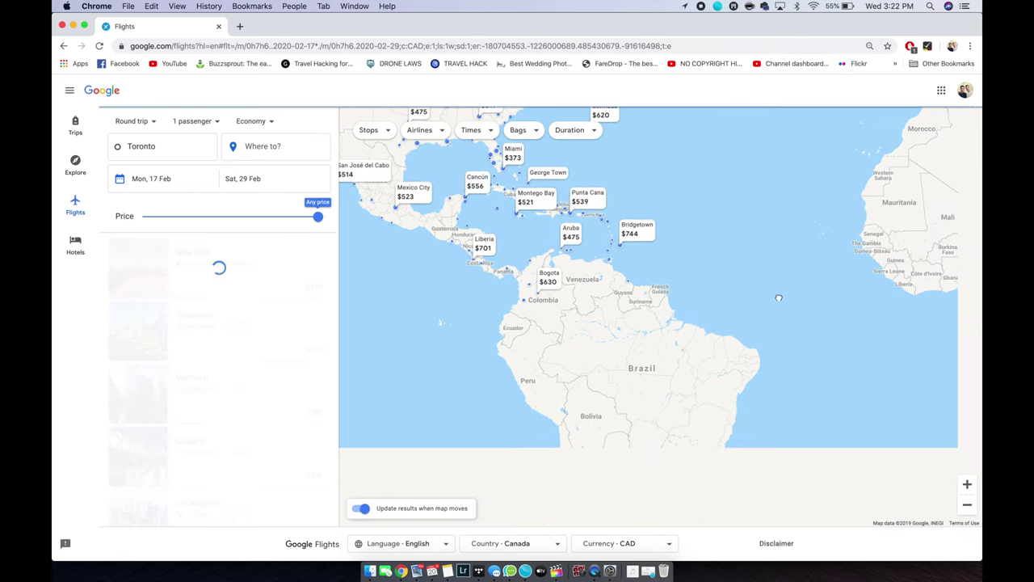
{"action": "left_click_drag", "start_coordinate": [716, 282], "coordinate": [734, 231]}
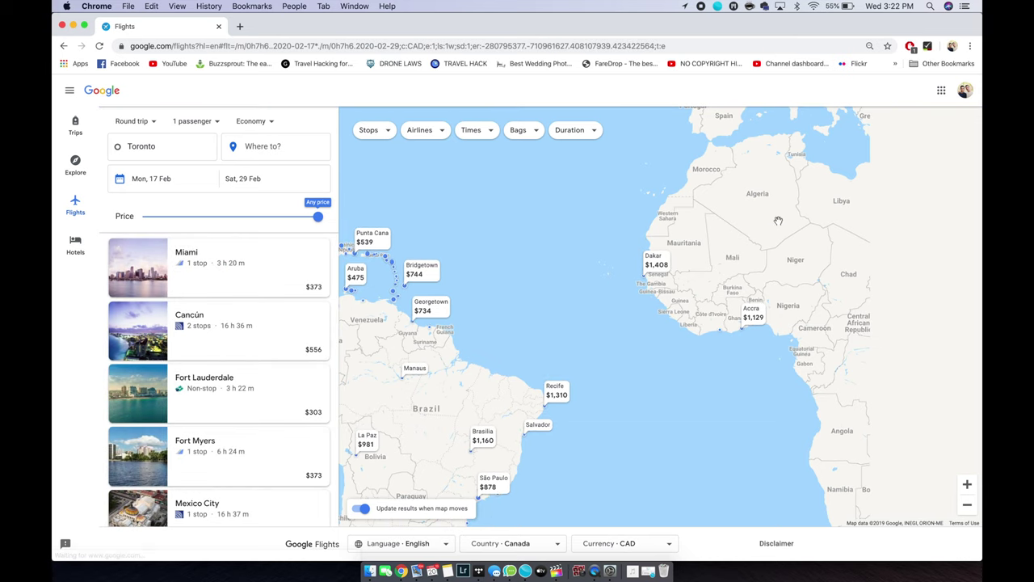
{"action": "left_click_drag", "start_coordinate": [610, 241], "coordinate": [580, 323]}
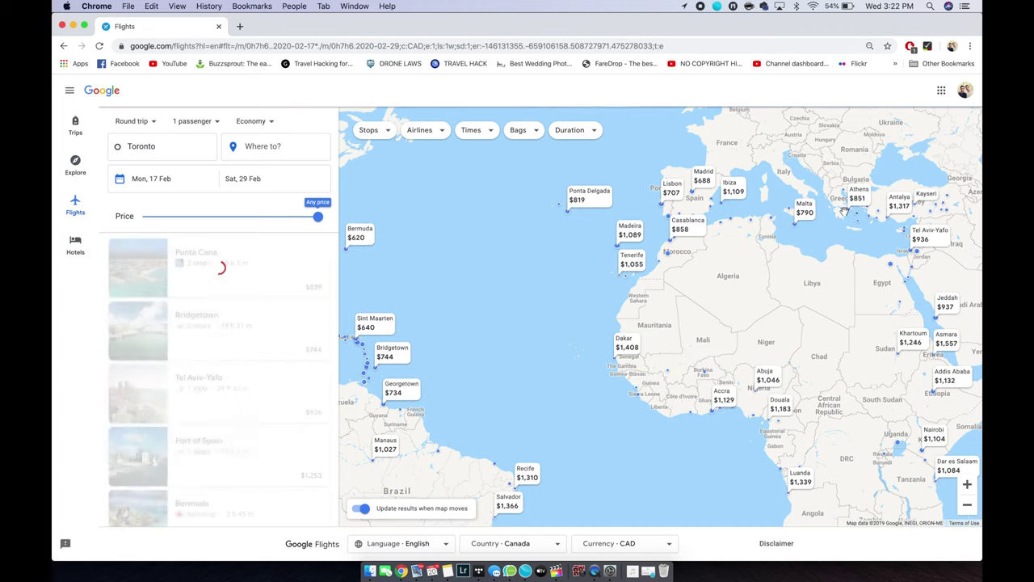
{"action": "left_click_drag", "start_coordinate": [842, 161], "coordinate": [720, 281]}
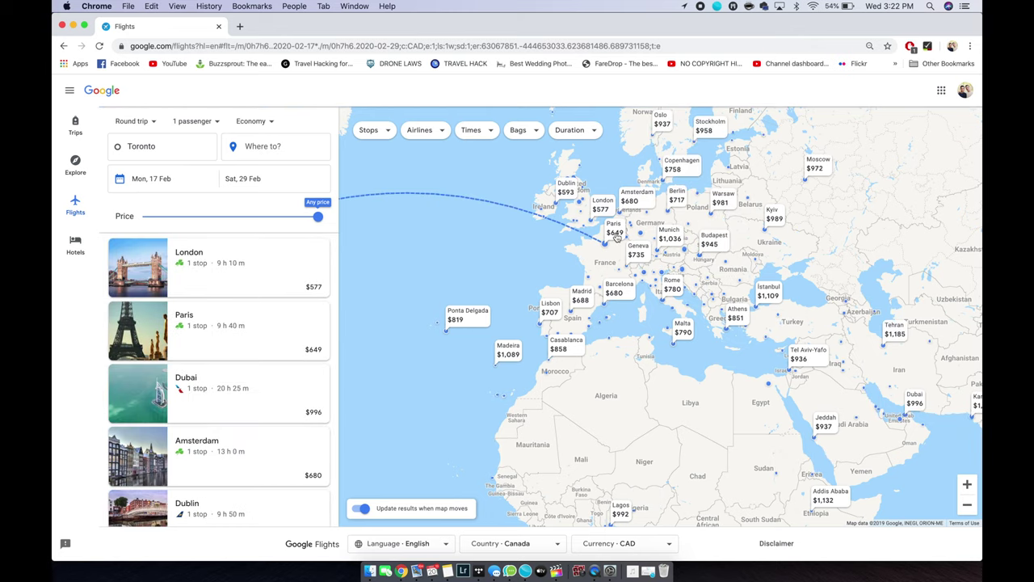
{"action": "scroll", "coordinate": [830, 221], "scroll_direction": "down", "scroll_amount": 3}
{"action": "scroll", "coordinate": [830, 221], "scroll_direction": "down", "scroll_amount": 2}
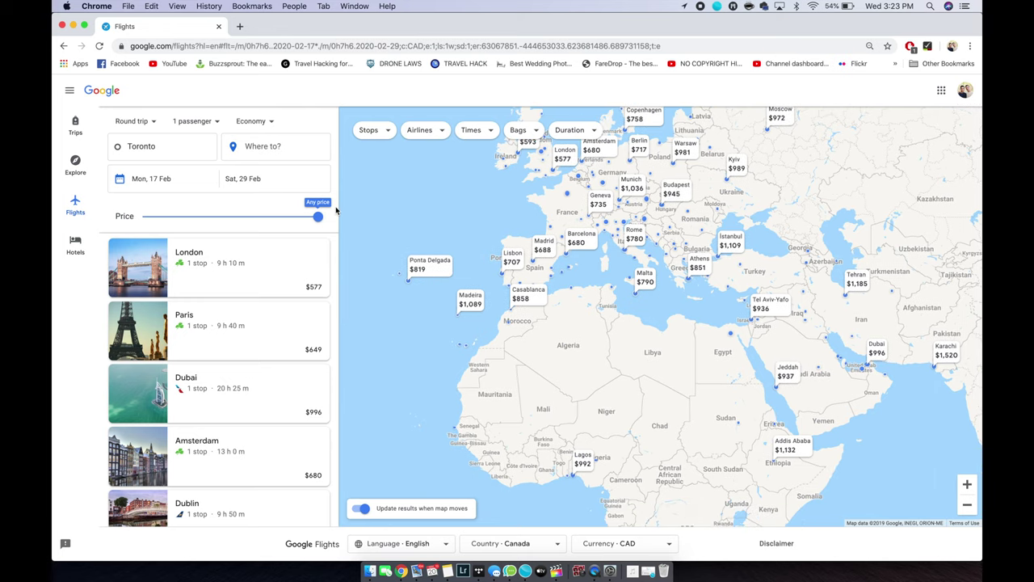
Step: Switch to flexible dates for a 1-week February trip and view the refreshed prices toward Scandinavia
{"action": "left_click", "coordinate": [160, 179]}
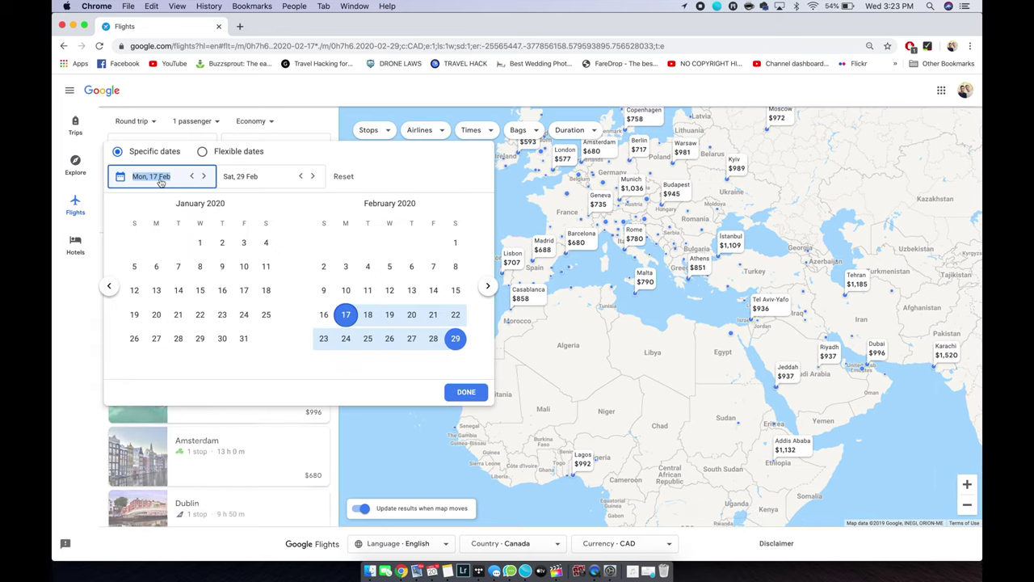
{"action": "left_click", "coordinate": [203, 153]}
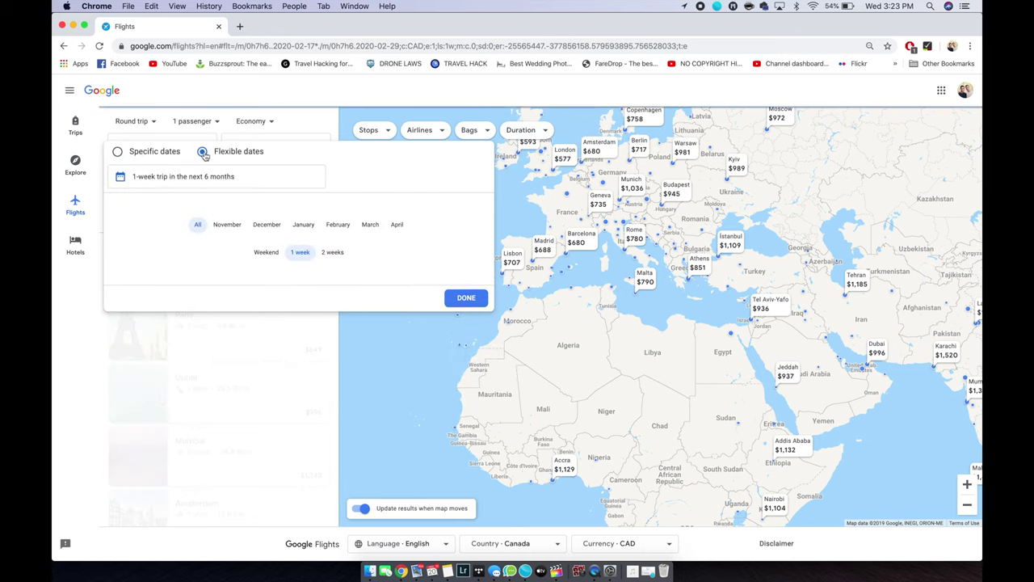
{"action": "left_click", "coordinate": [337, 225]}
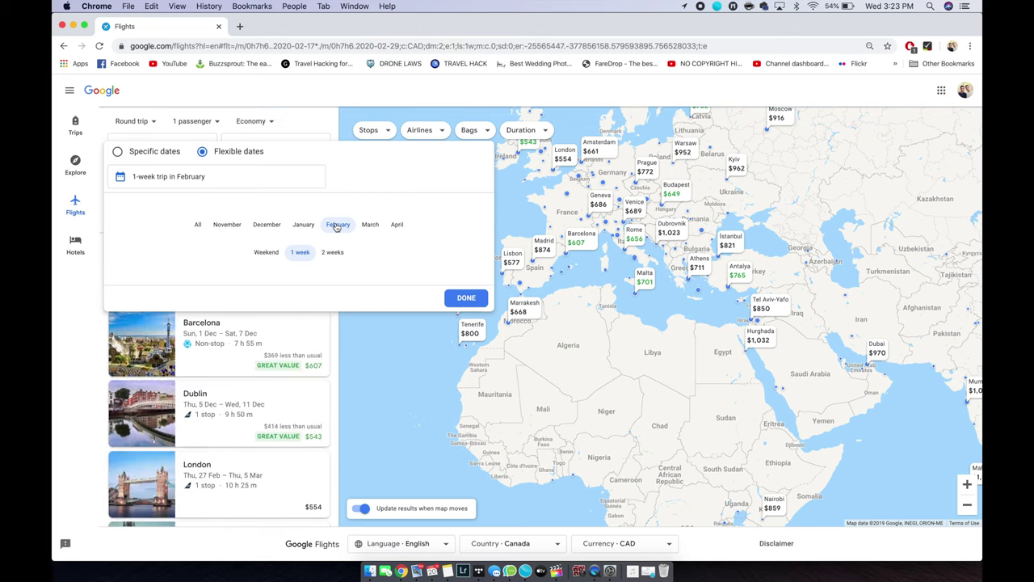
{"action": "left_click", "coordinate": [273, 363]}
{"action": "scroll", "coordinate": [273, 362], "scroll_direction": "down", "scroll_amount": 3}
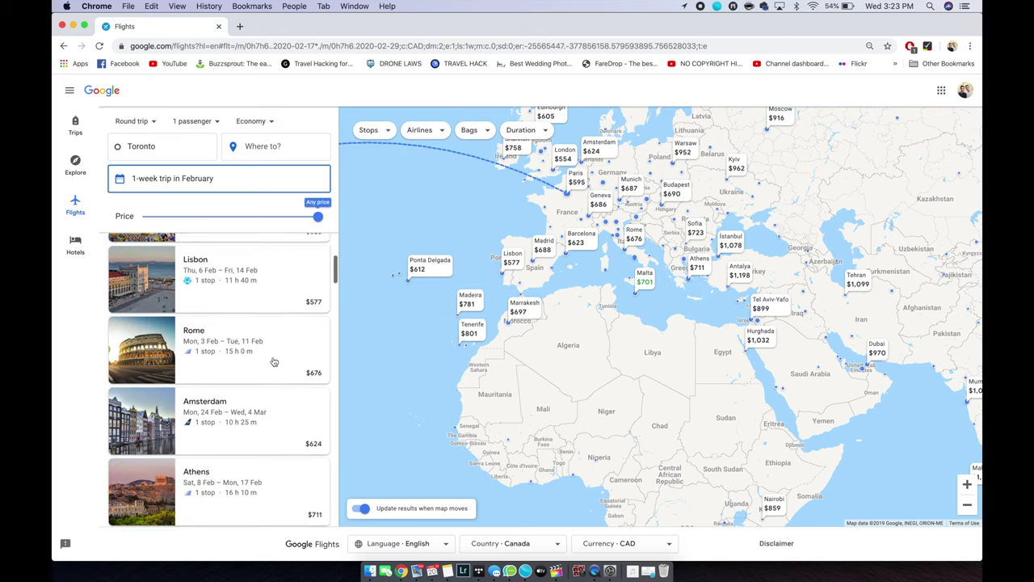
{"action": "scroll", "coordinate": [274, 361], "scroll_direction": "up", "scroll_amount": 3}
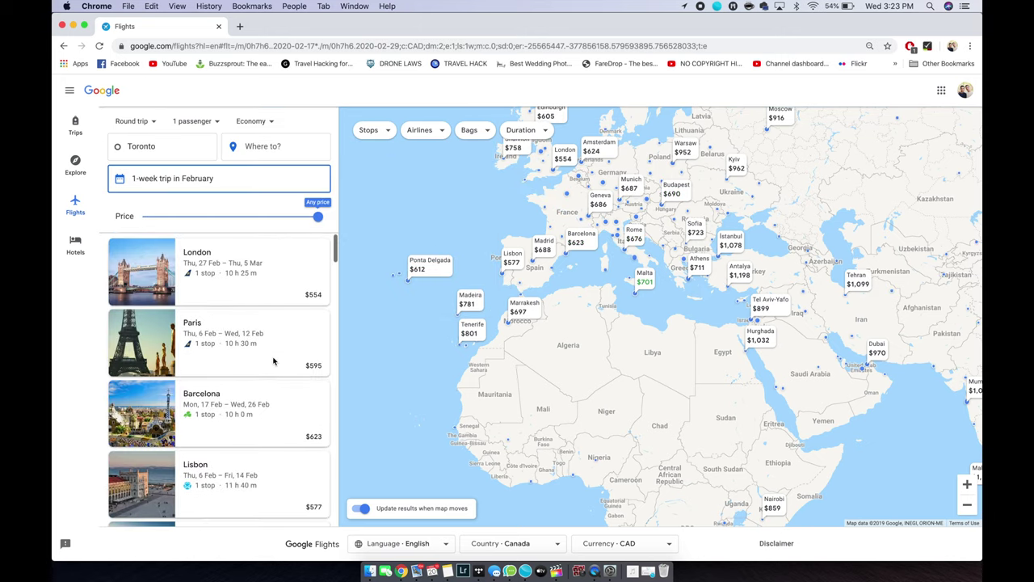
{"action": "scroll", "coordinate": [273, 361], "scroll_direction": "down", "scroll_amount": 5}
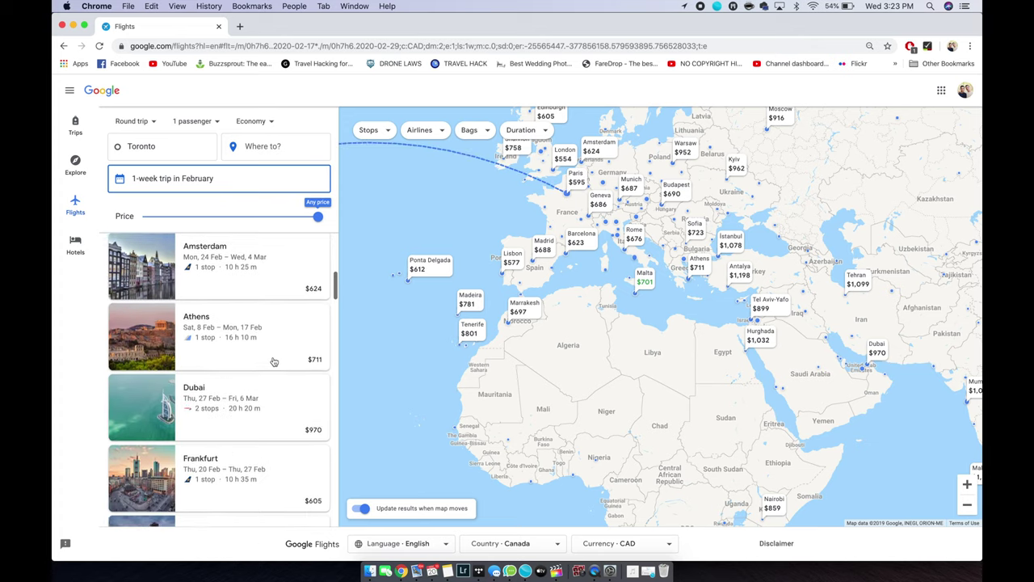
{"action": "scroll", "coordinate": [272, 359], "scroll_direction": "down", "scroll_amount": 4}
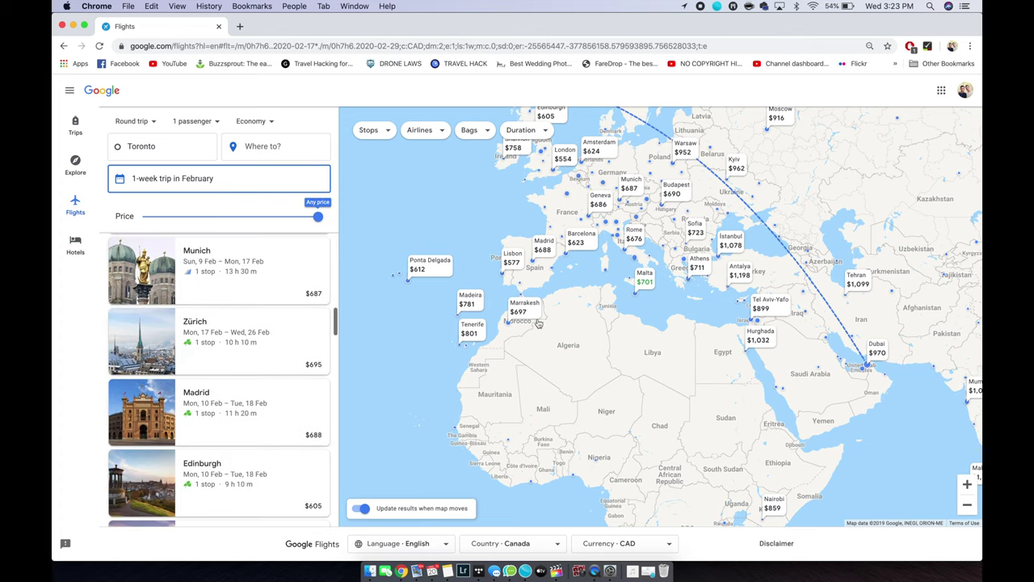
{"action": "left_click_drag", "start_coordinate": [562, 458], "coordinate": [572, 550]}
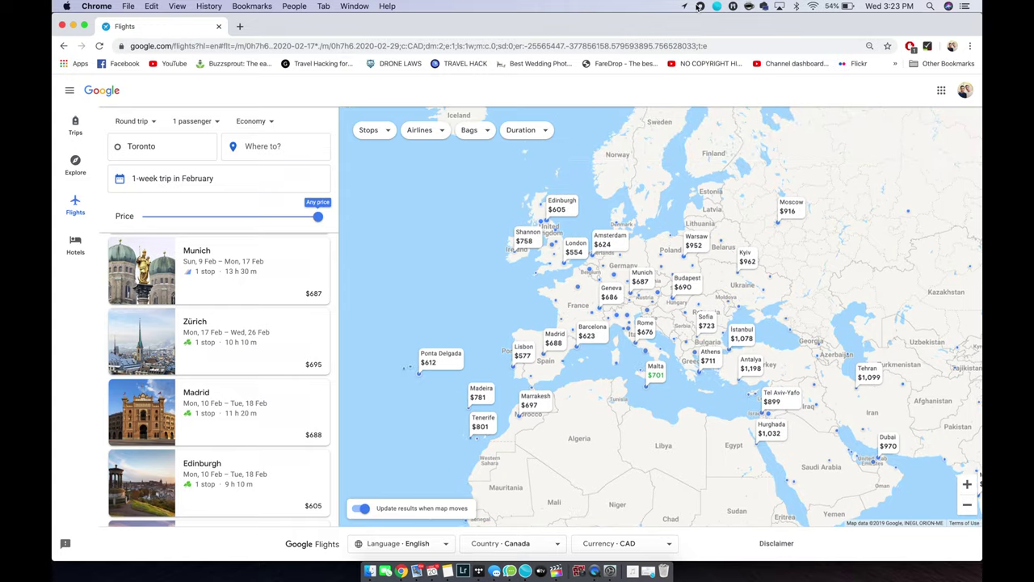